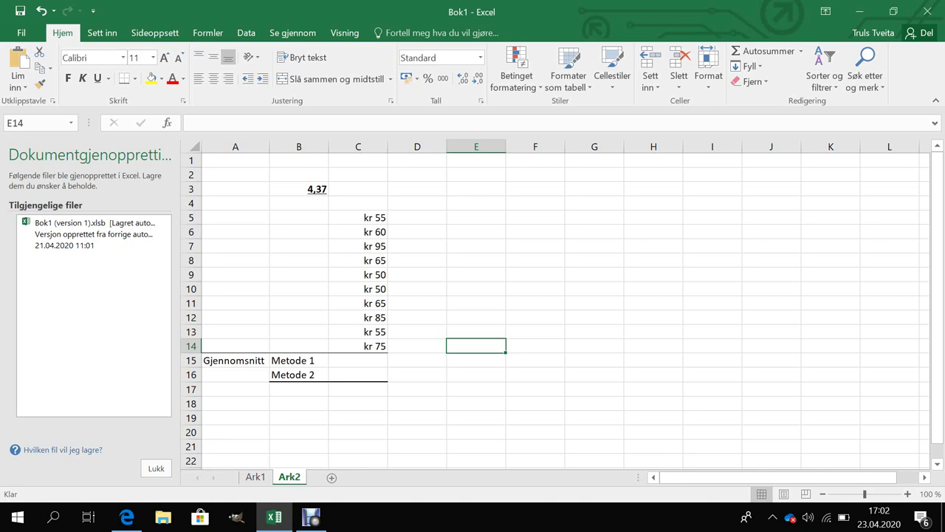
Step: Calculate the Metode 1 average in C15 by dividing the sum of the prices by ten: =SUMMER(C5:C14)/10
left_click_drag(358, 217, 358, 346)
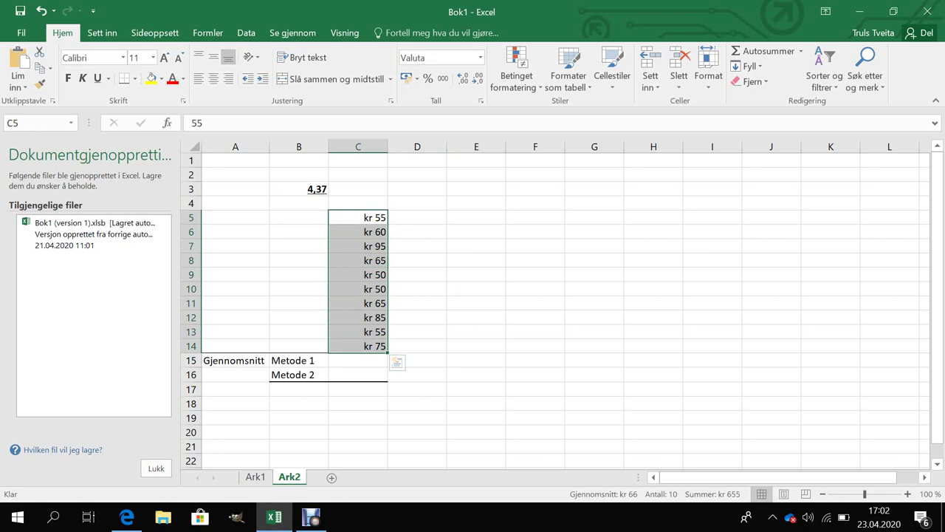
left_click(418, 246)
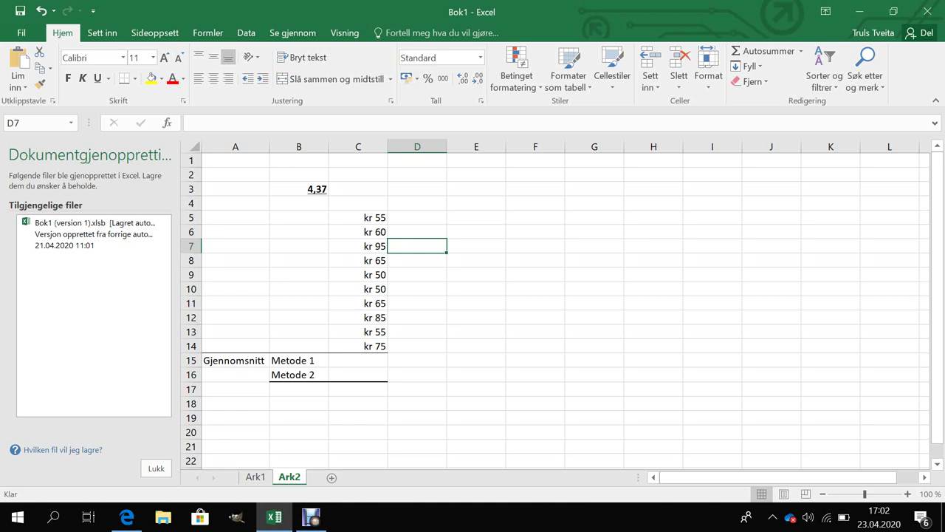
left_click(358, 360)
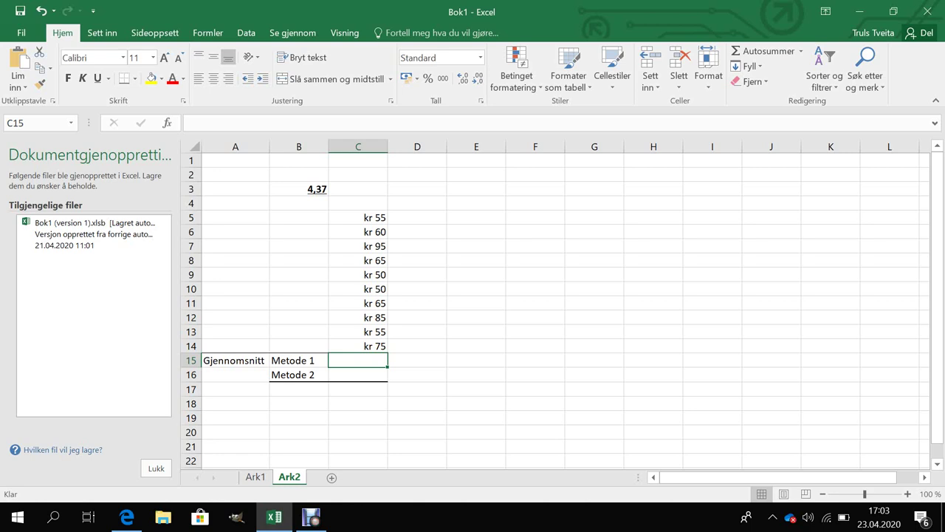
type("=")
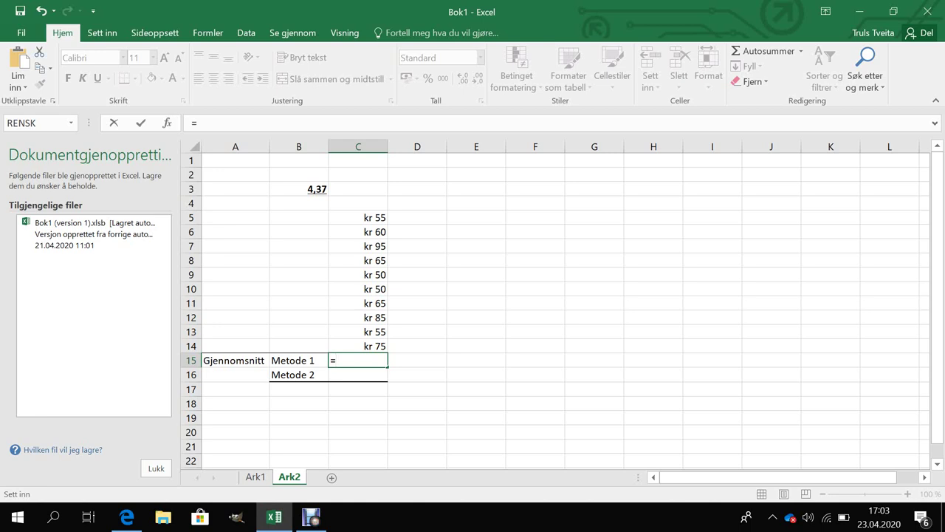
type("summer")
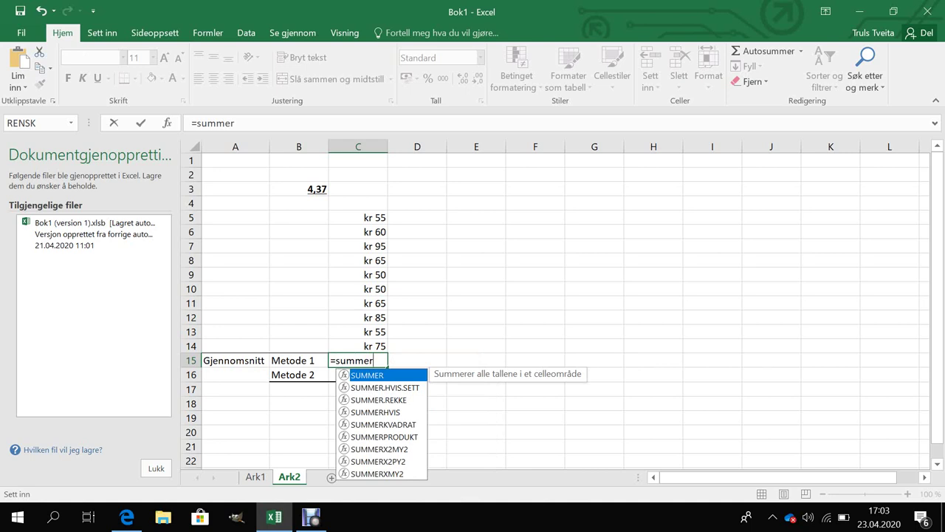
type("(")
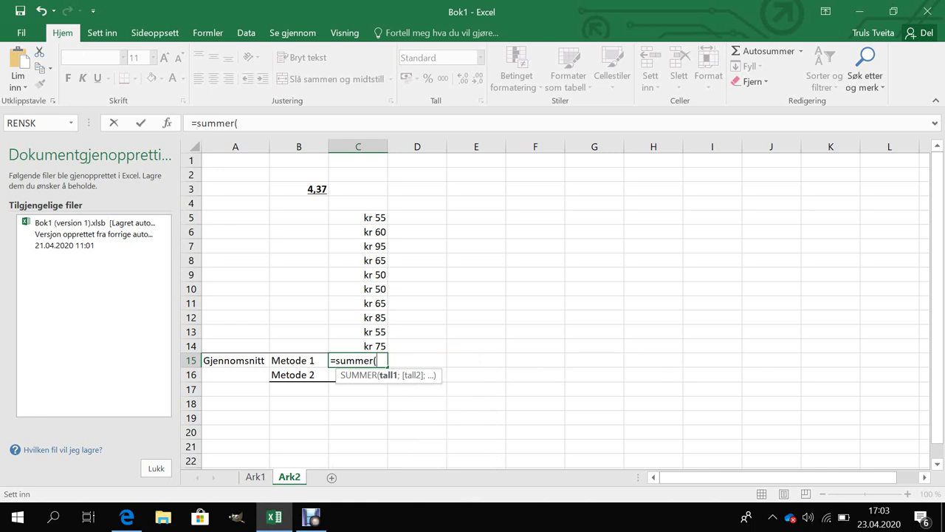
left_click_drag(358, 218, 369, 345)
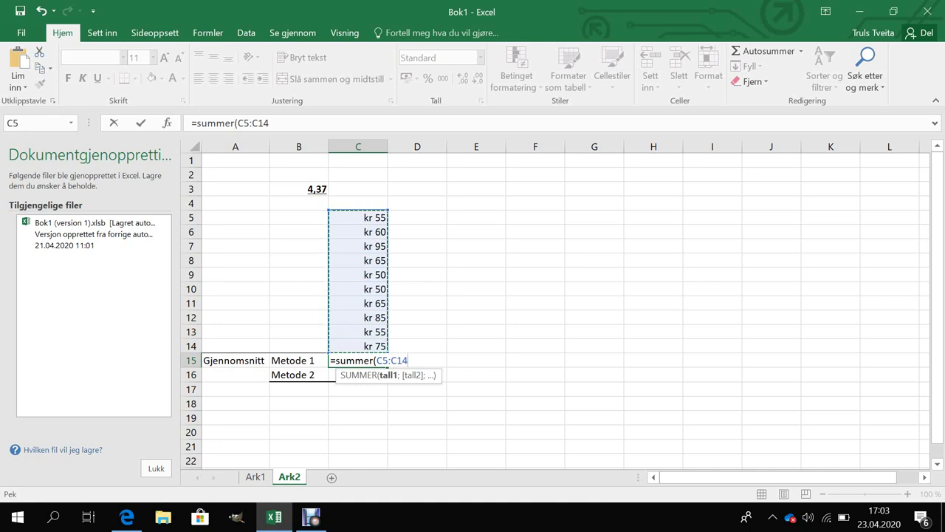
type(")")
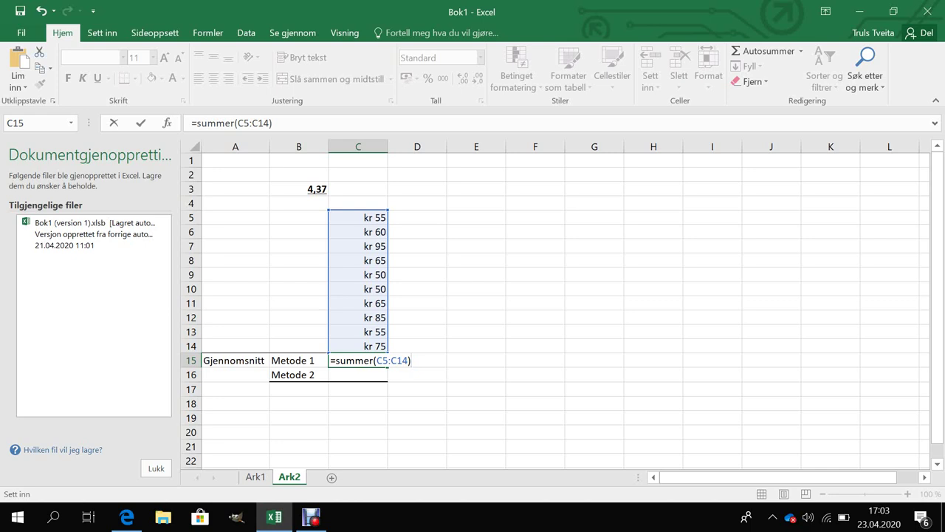
type("/10")
key("ctrl+Return")
key("Return")
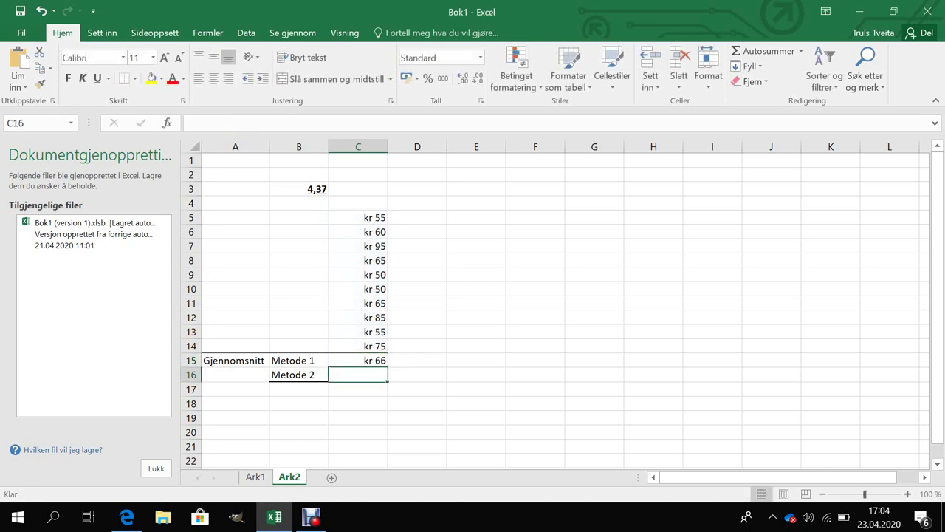
left_click(358, 360)
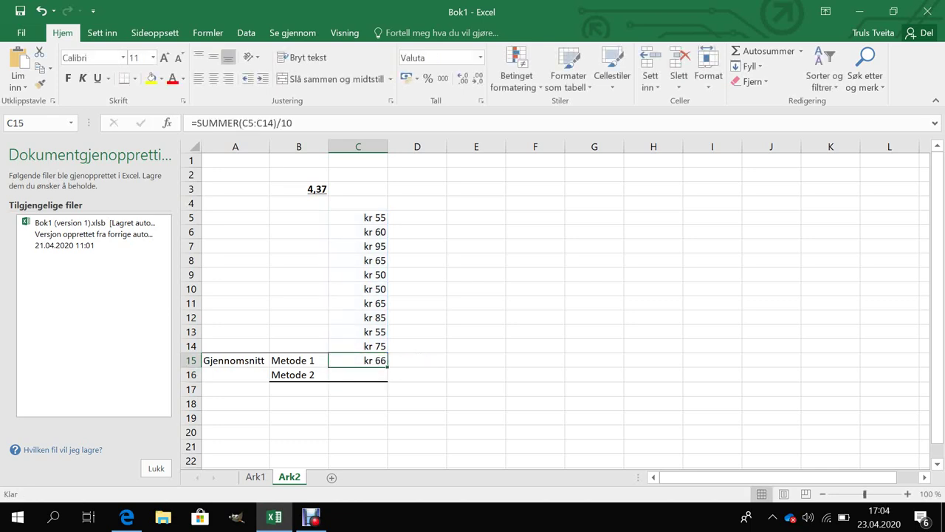
left_click(418, 361)
left_click(359, 361)
left_click(417, 374)
left_click(358, 360)
Step: Calculate the Metode 2 average in C16 with the built-in average function: =GJENNOMSNITT(C5:C14)
left_click(358, 374)
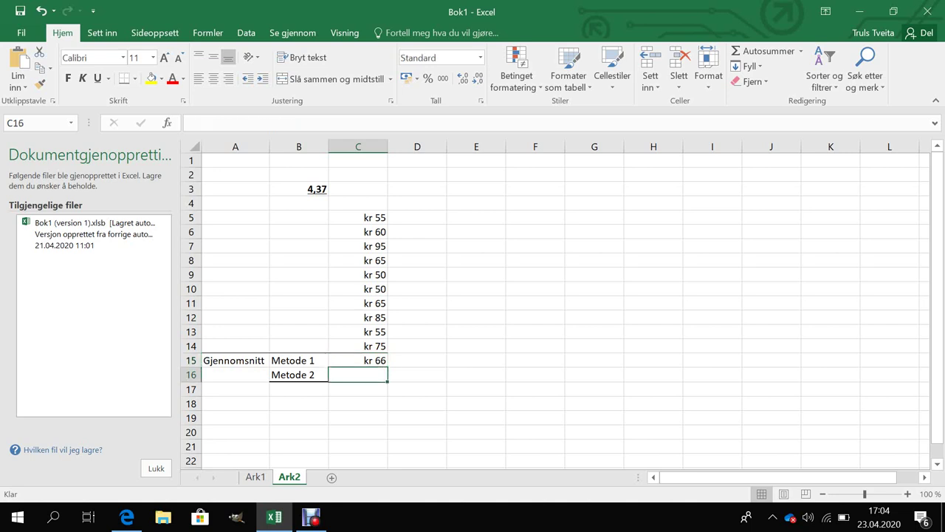
type("=")
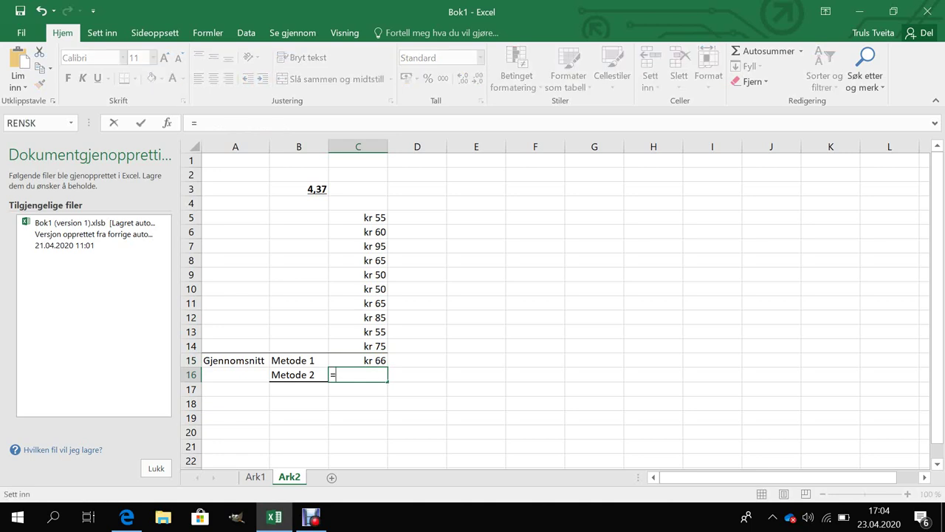
type("gjennoms")
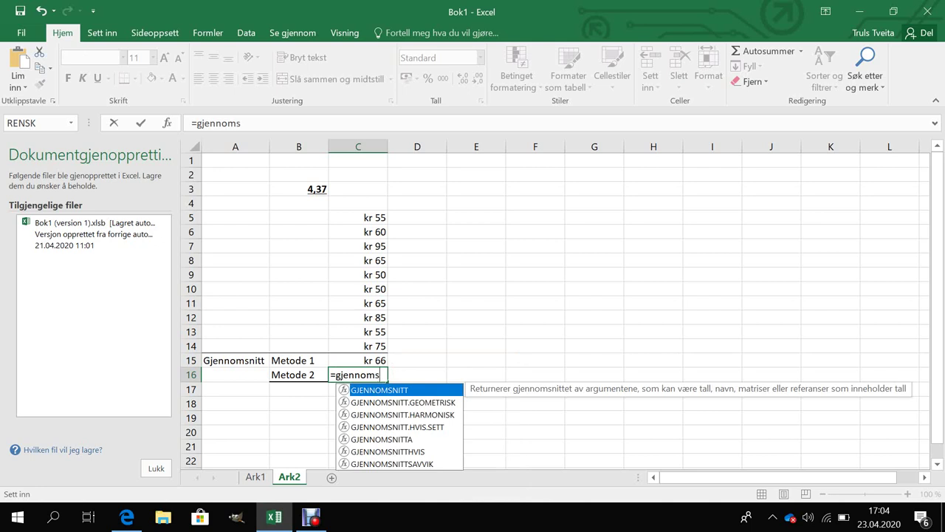
type("nitt")
key("BackSpace")
type("(")
left_click(359, 217)
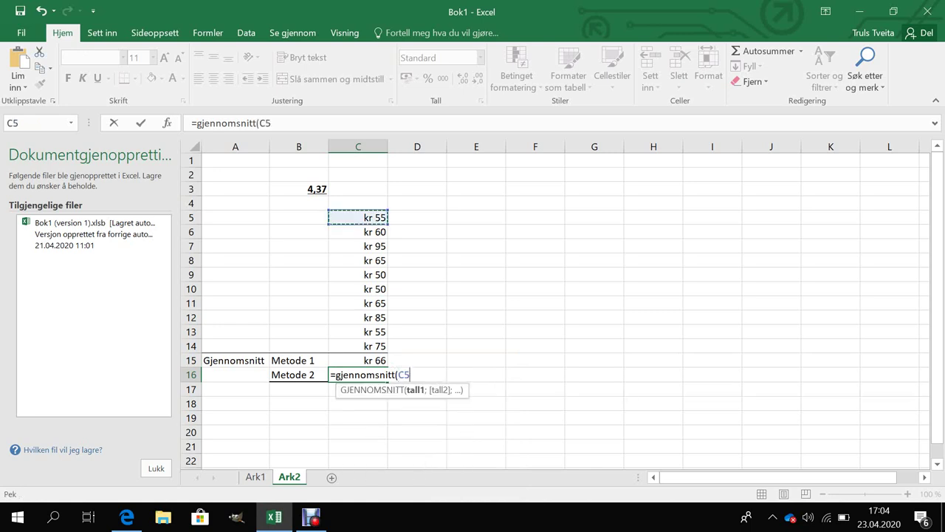
left_click_drag(359, 217, 373, 347)
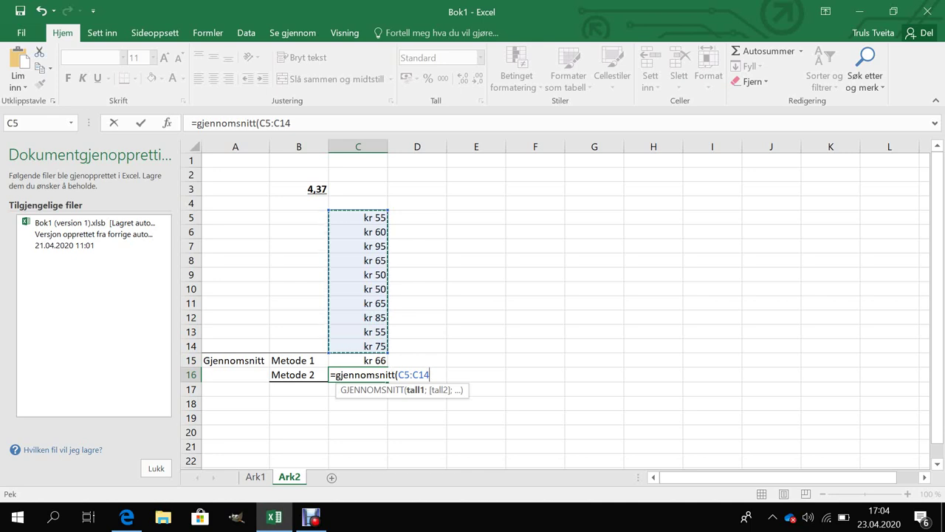
type(")")
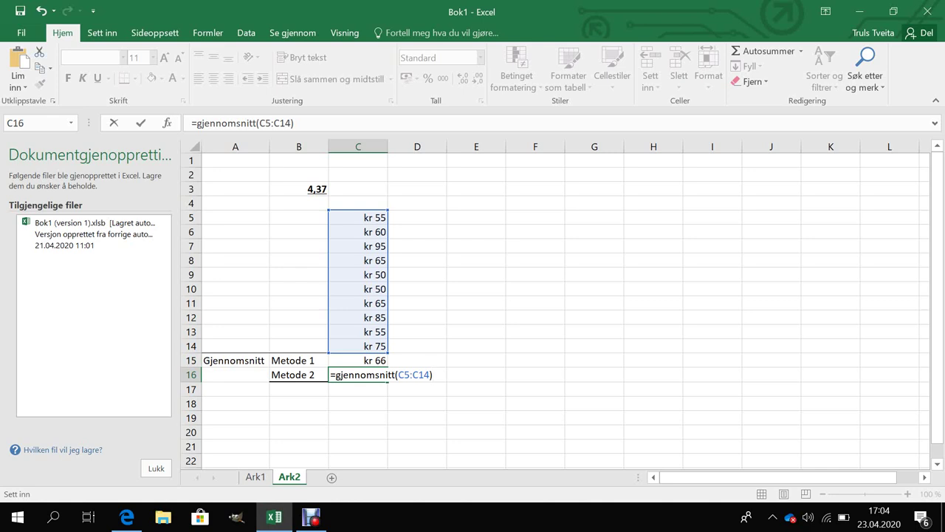
key("Return")
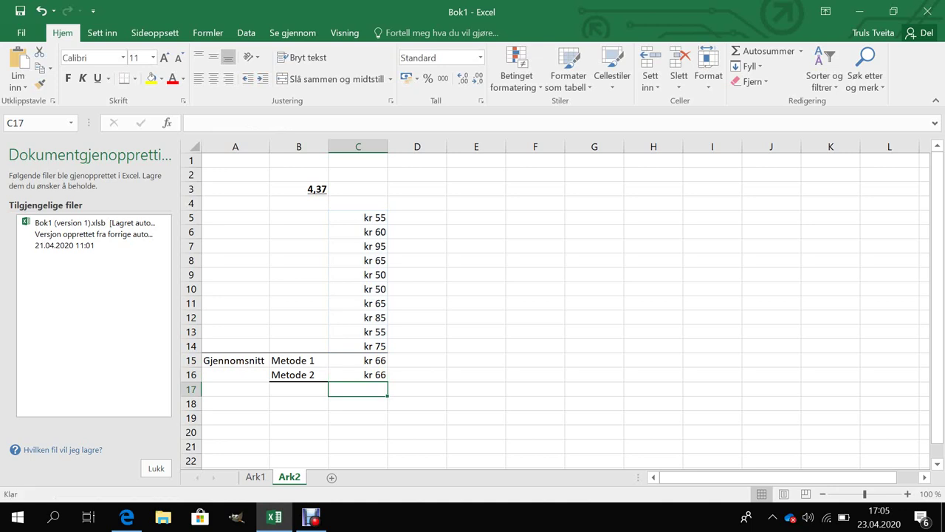
left_click(358, 374)
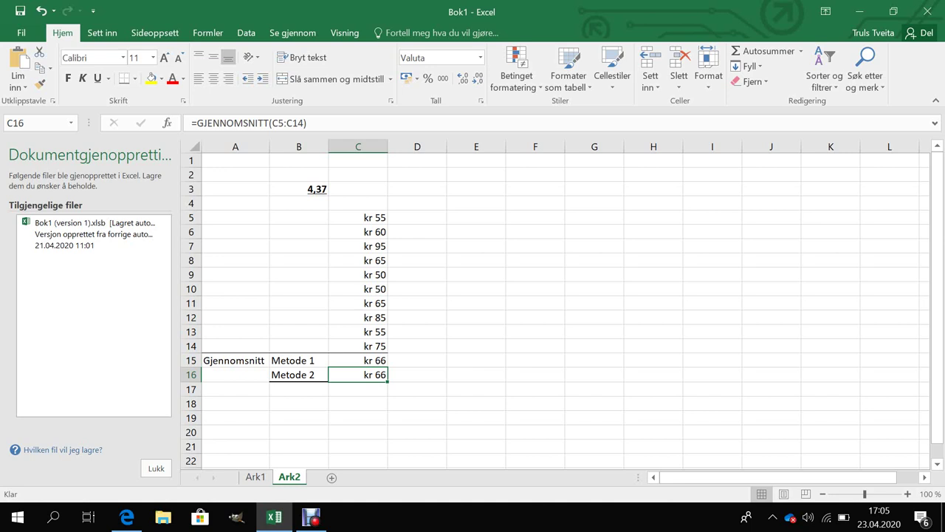
Step: Change the price in cell C9 to 61
left_click(357, 275)
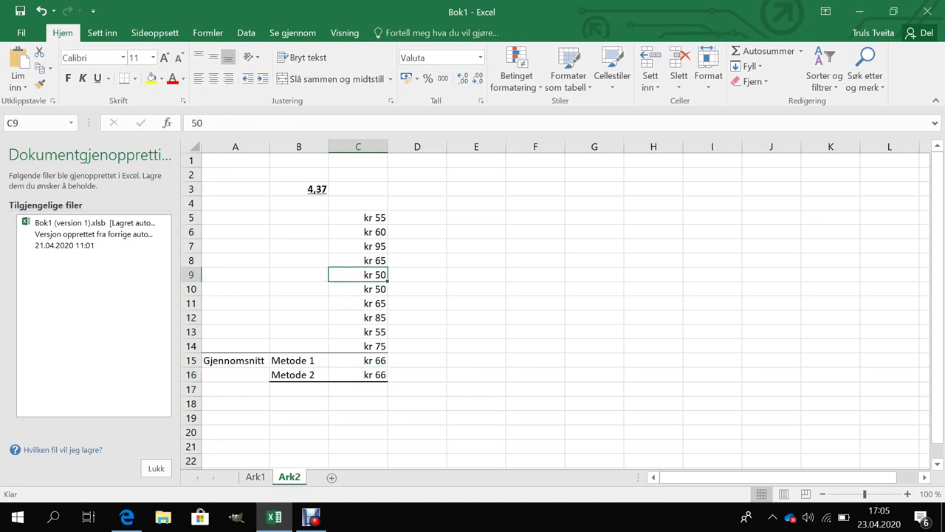
type("61")
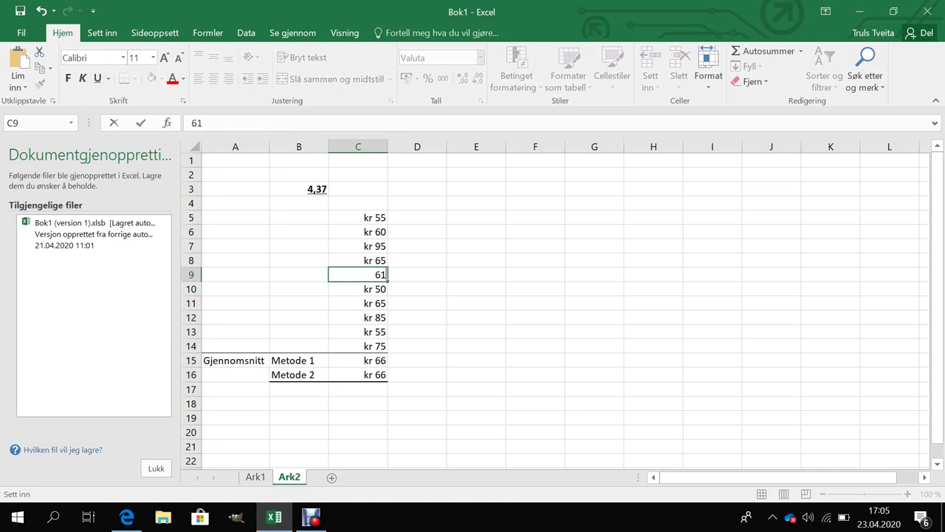
key("Return")
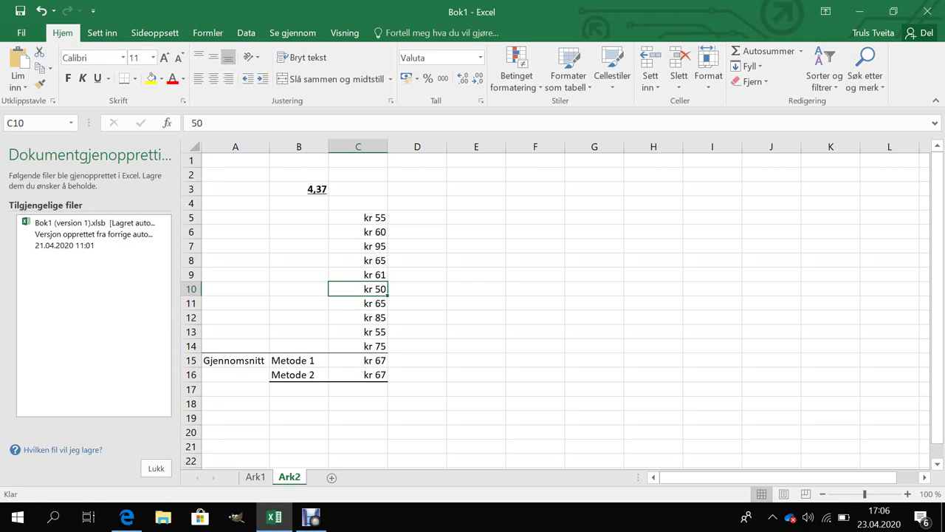
key("ctrl+Up")
key("Down")
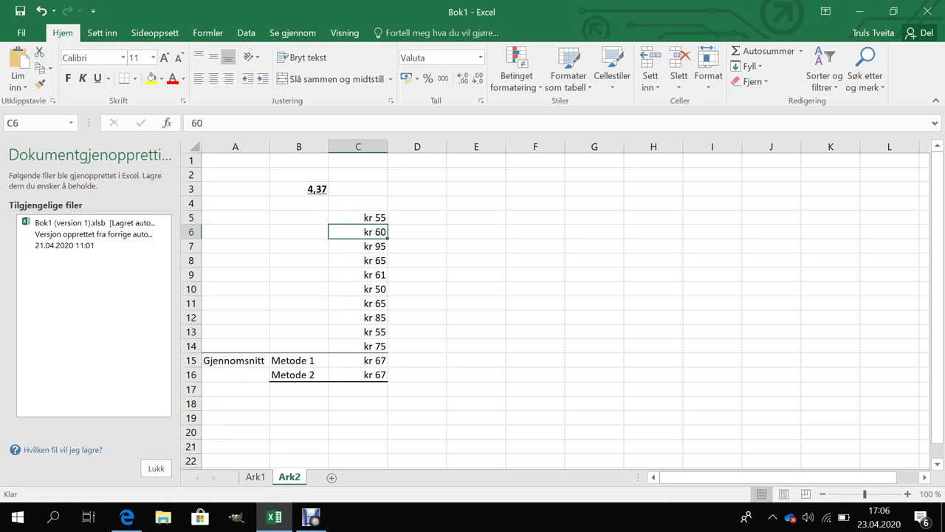
key("Down")
key("Down")
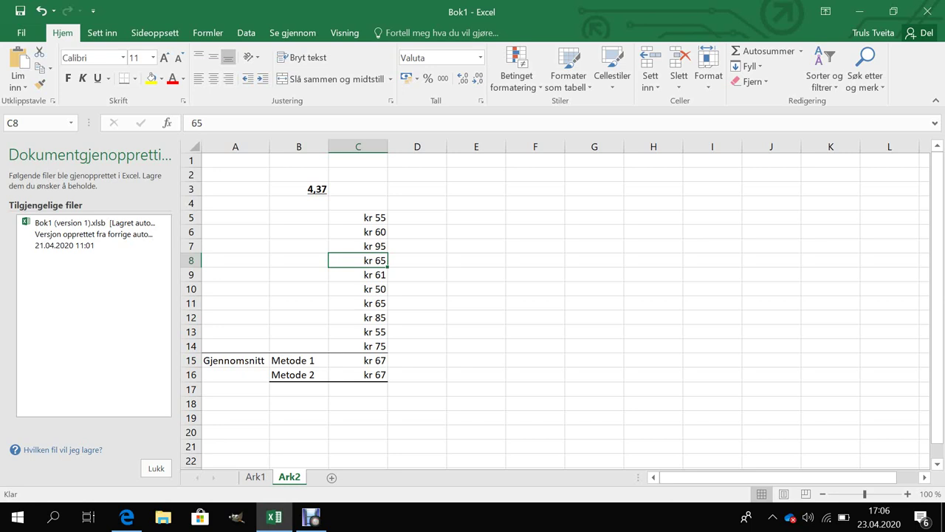
left_click(358, 375)
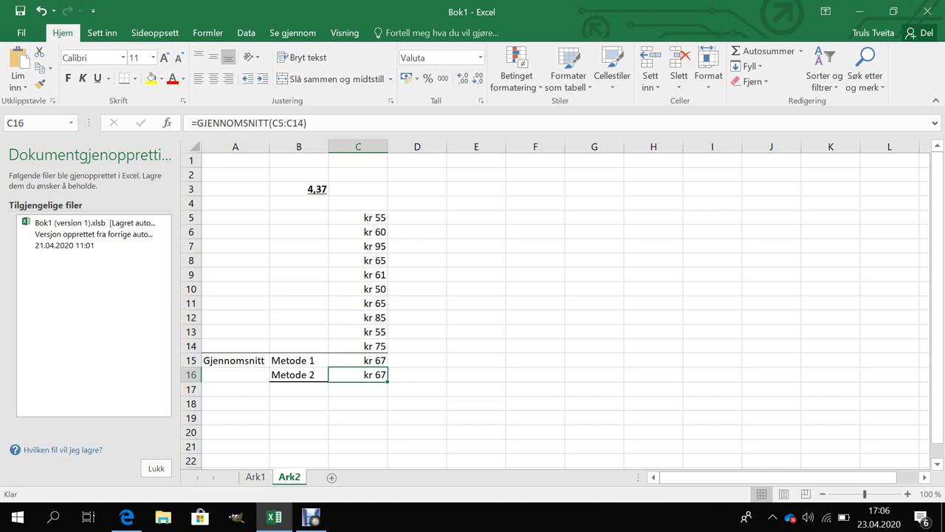
left_click(310, 517)
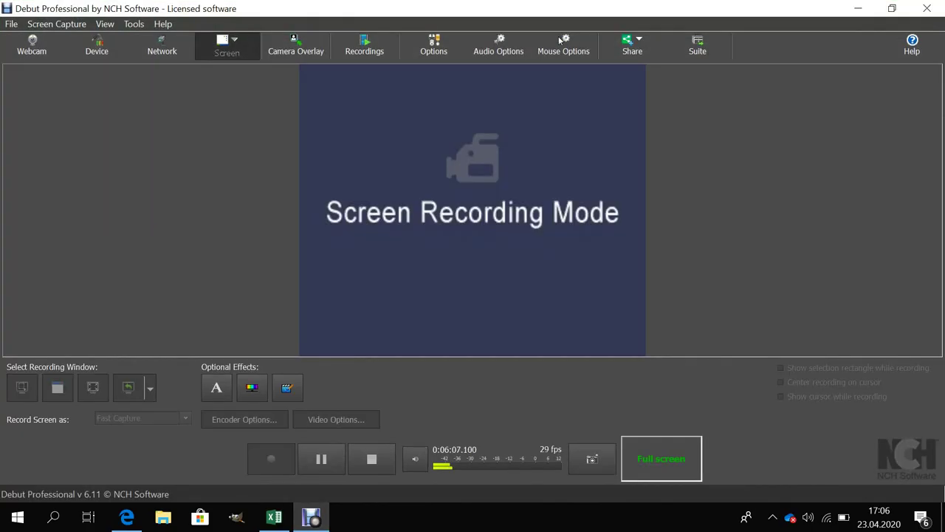